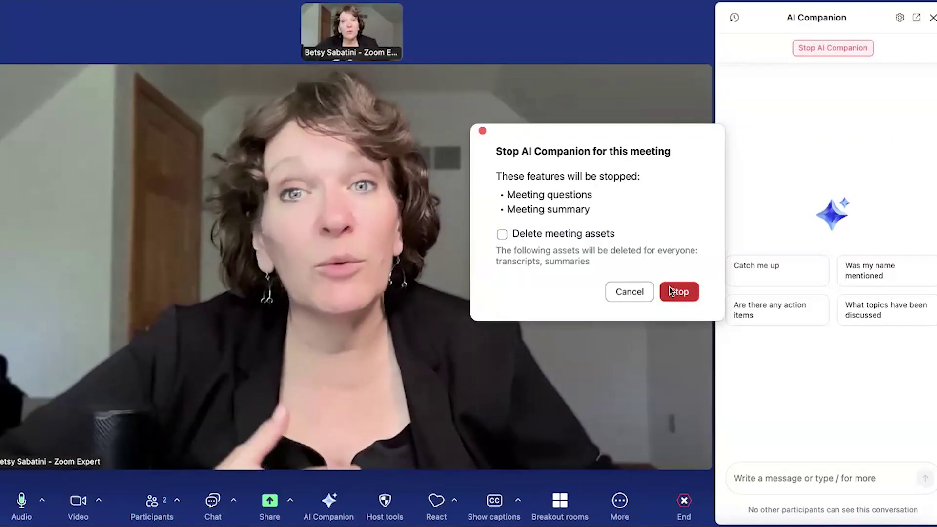
click(630, 292)
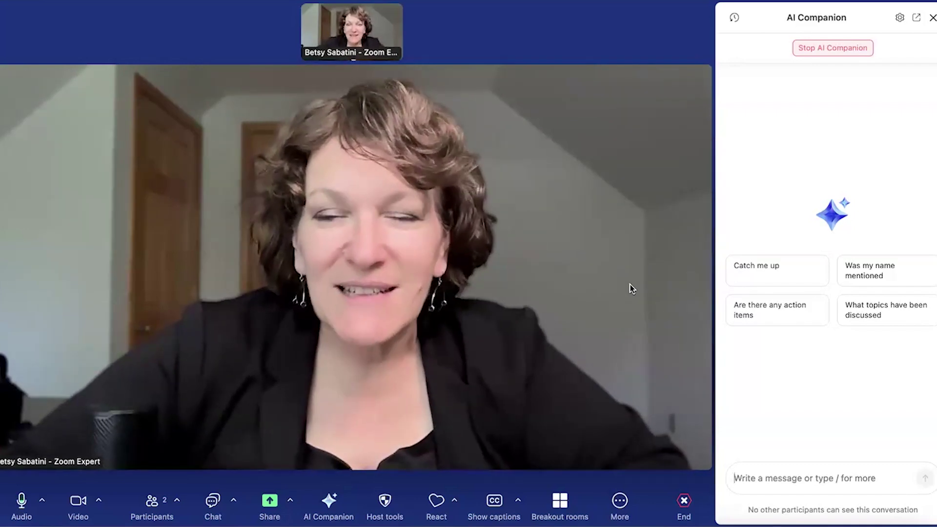
Step: Close the AI Companion panel in the Zoom Workplace meeting window
click(933, 18)
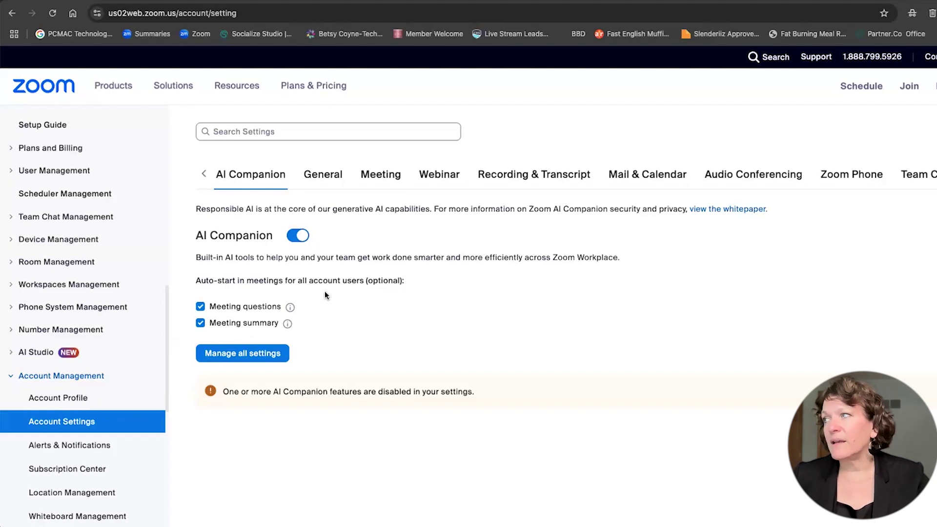
Step: Toggle Meeting questions auto-start off and back on, then open Manage all settings
click(200, 307)
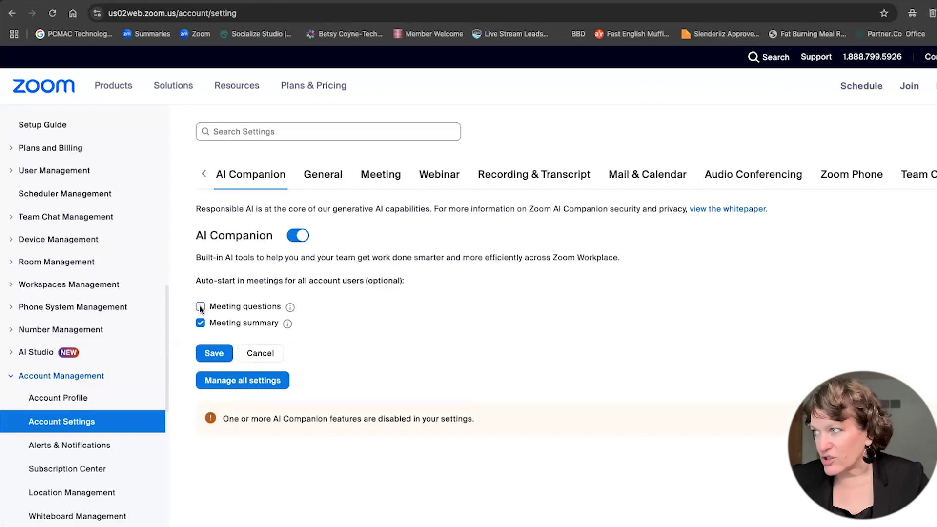
click(200, 307)
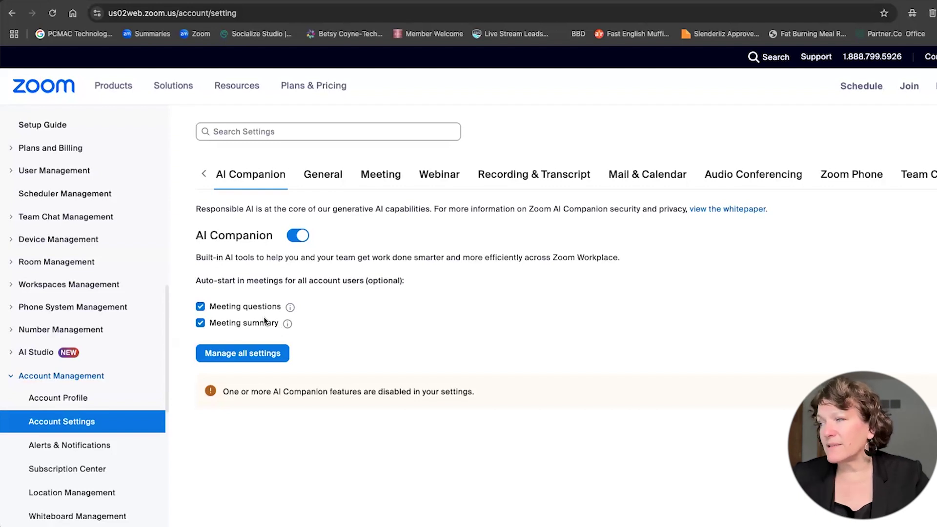
mouse_move(286, 324)
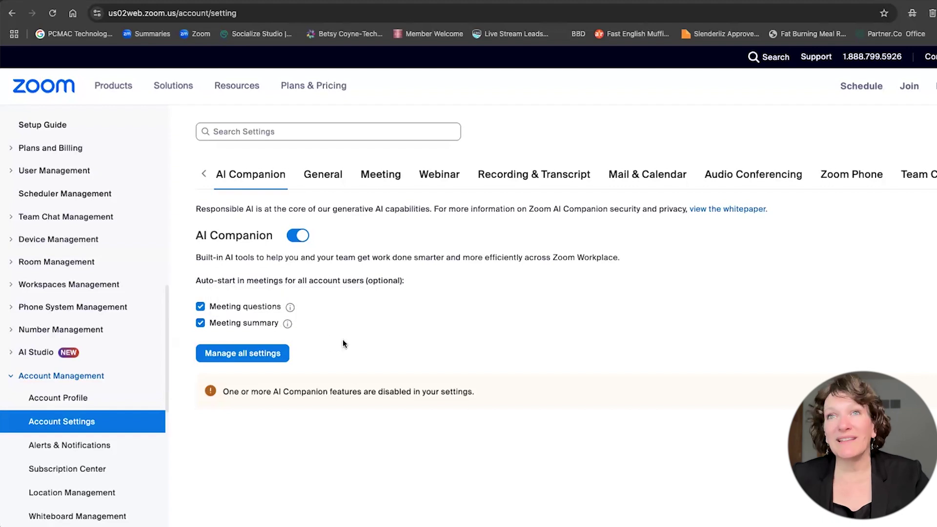
click(244, 353)
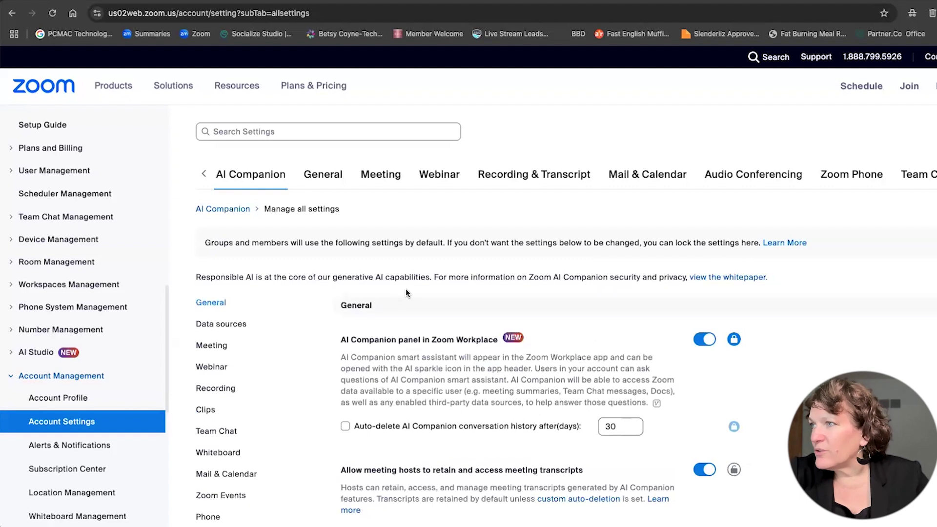
scroll(405, 292, down, 3)
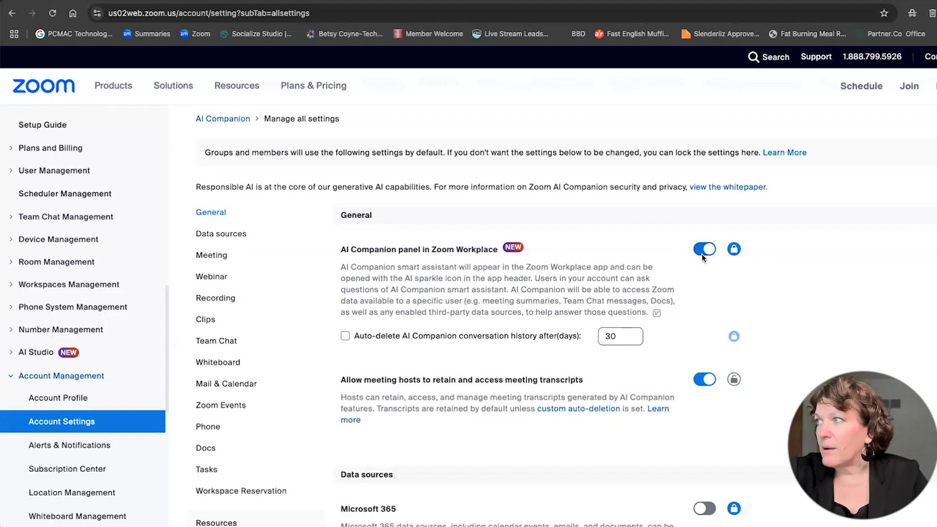
scroll(669, 251, down, 2)
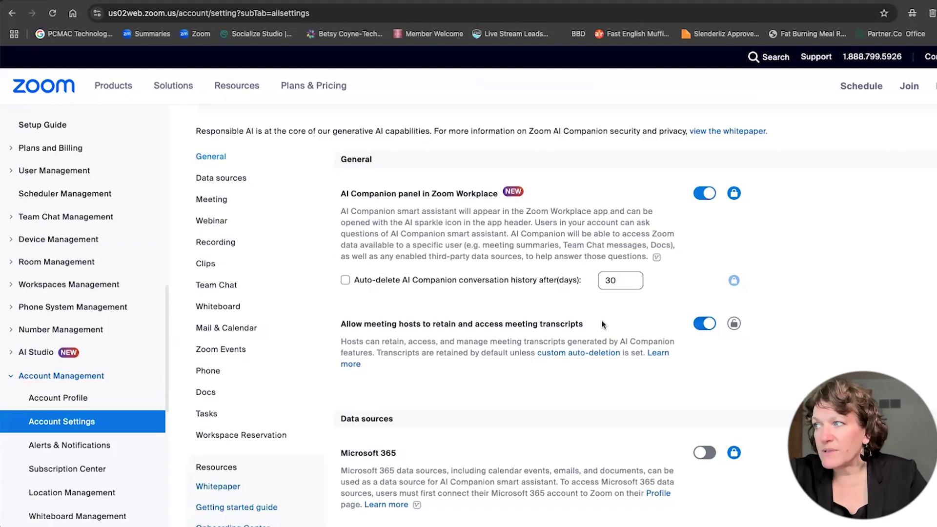
scroll(603, 325, down, 6)
scroll(603, 324, down, 6)
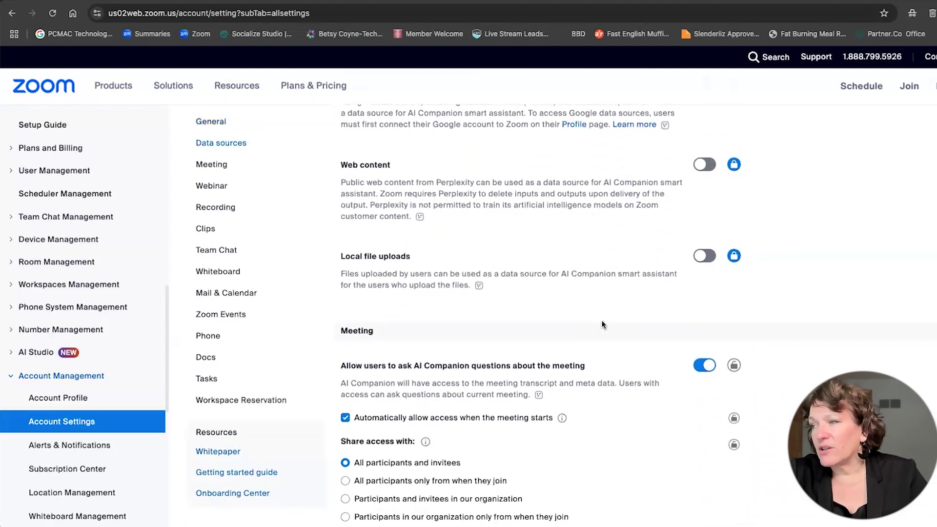
scroll(603, 325, down, 1)
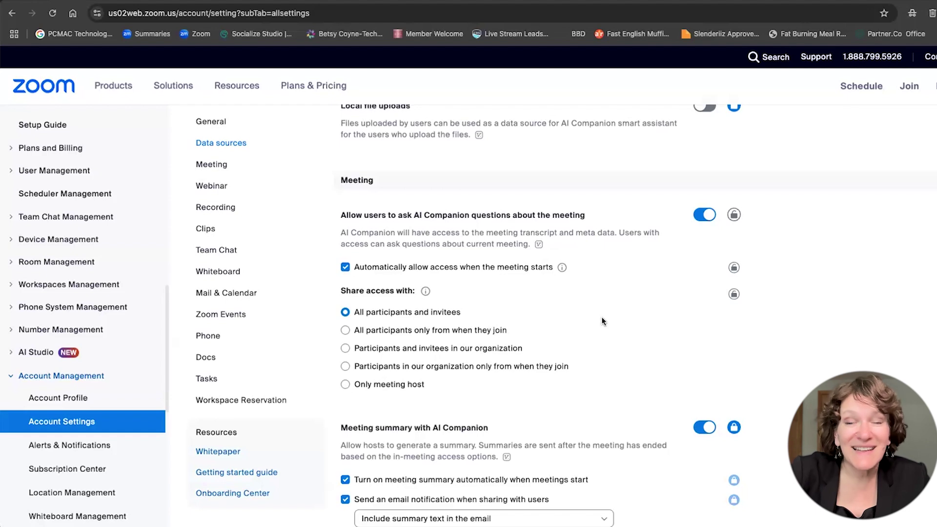
scroll(695, 211, down, 1)
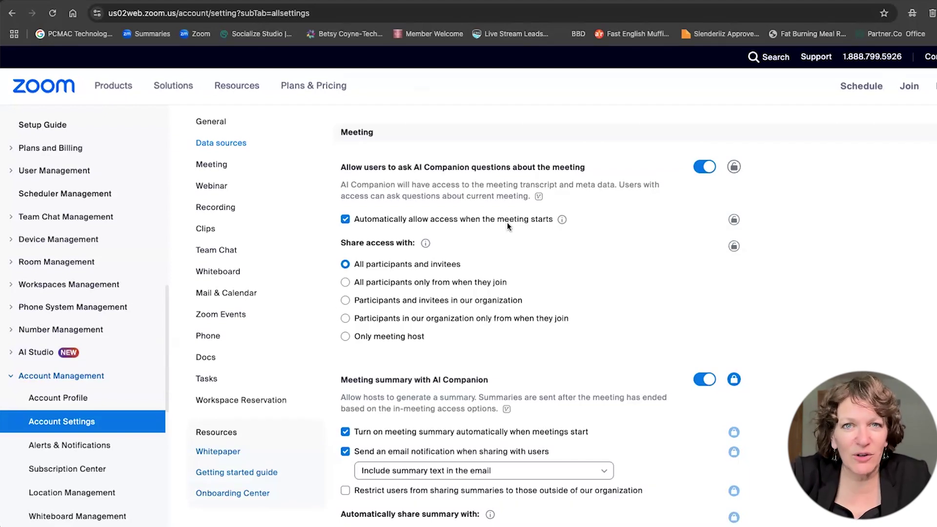
scroll(507, 224, down, 1)
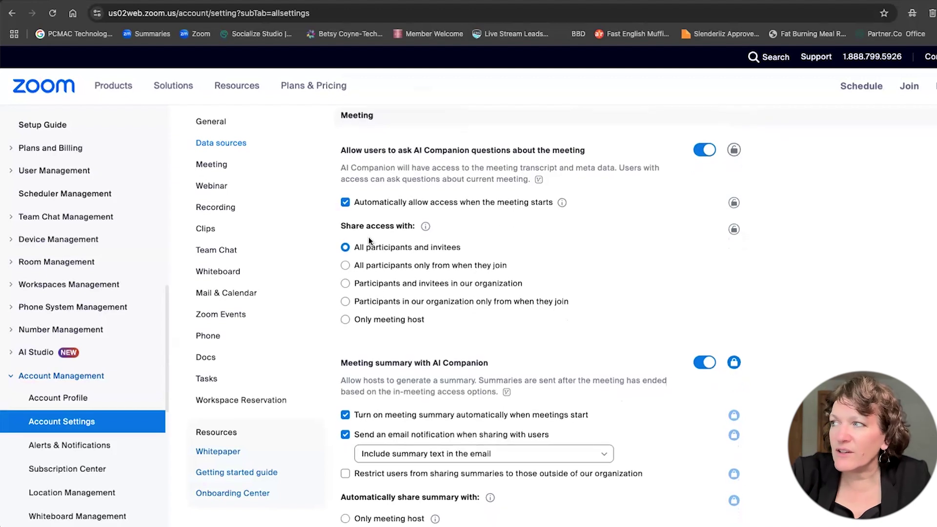
mouse_move(426, 226)
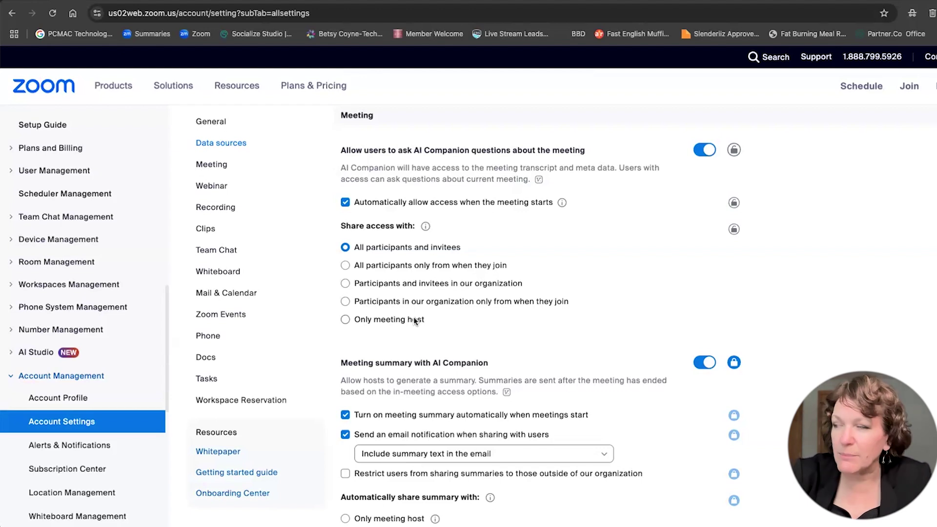
scroll(414, 318, down, 3)
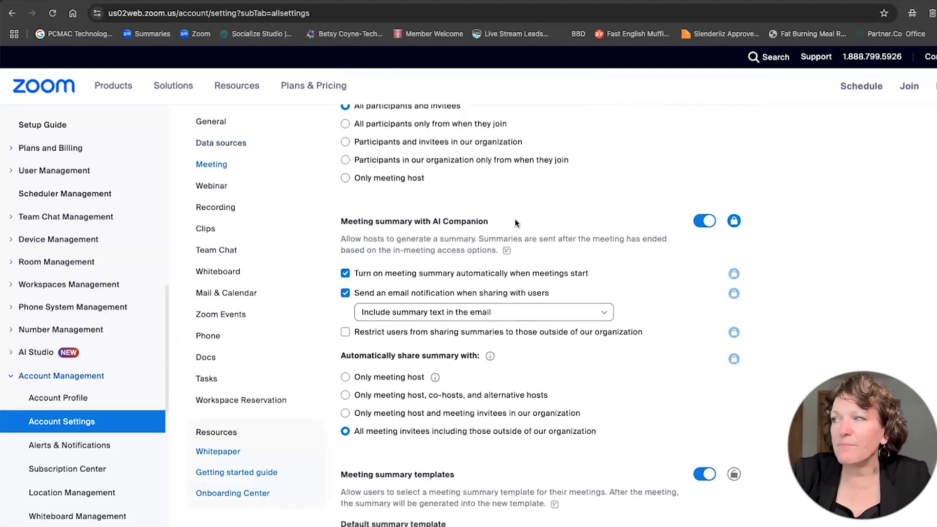
scroll(515, 220, down, 1)
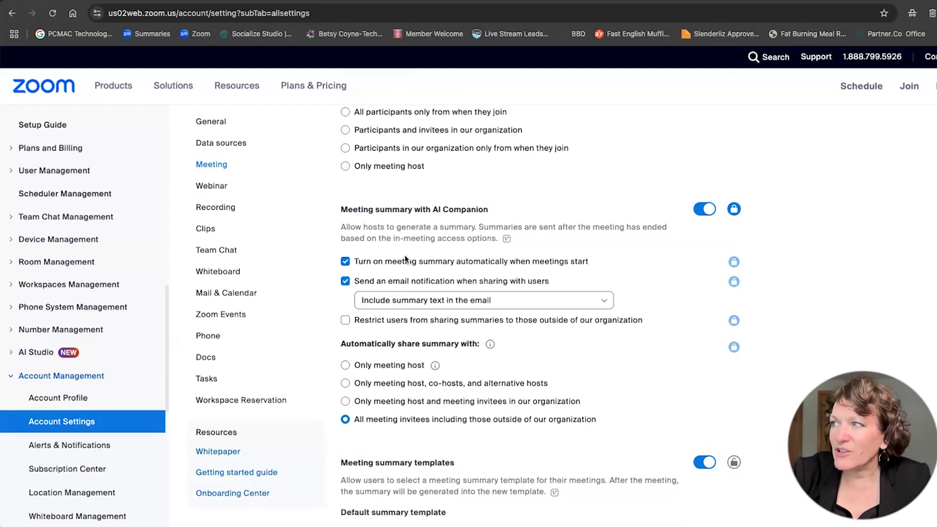
scroll(406, 261, down, 1)
scroll(405, 261, down, 1)
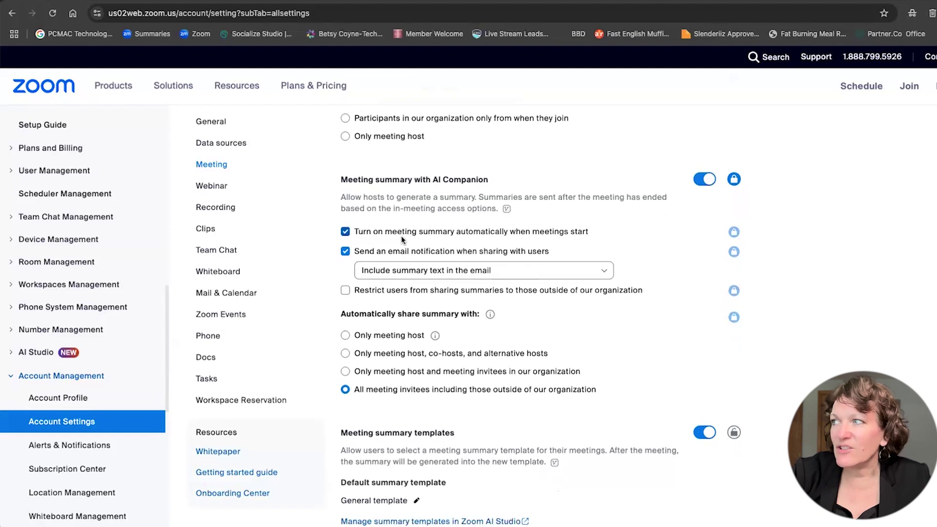
click(599, 271)
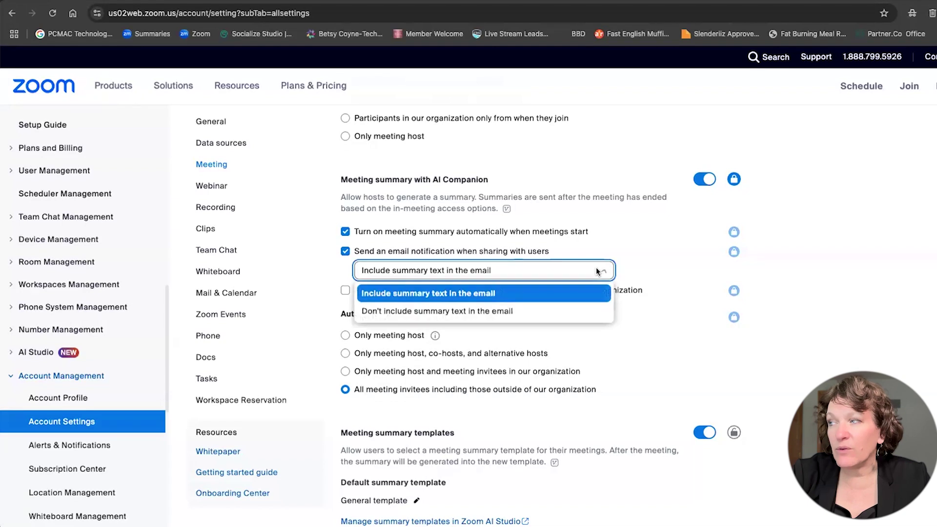
click(537, 295)
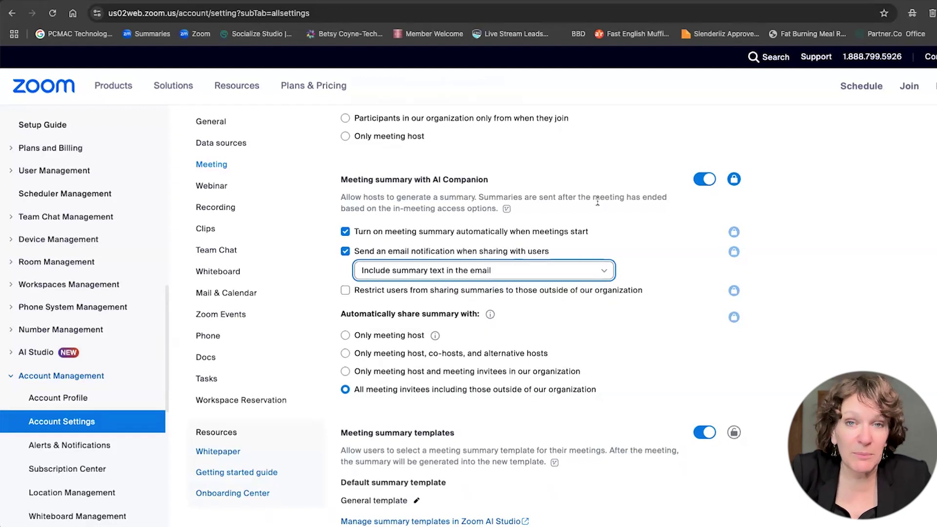
scroll(453, 277, down, 1)
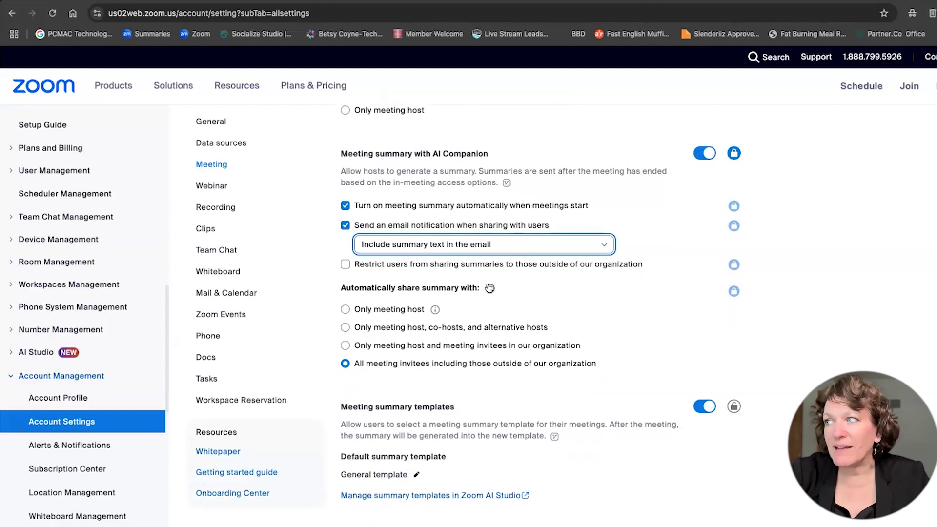
click(346, 310)
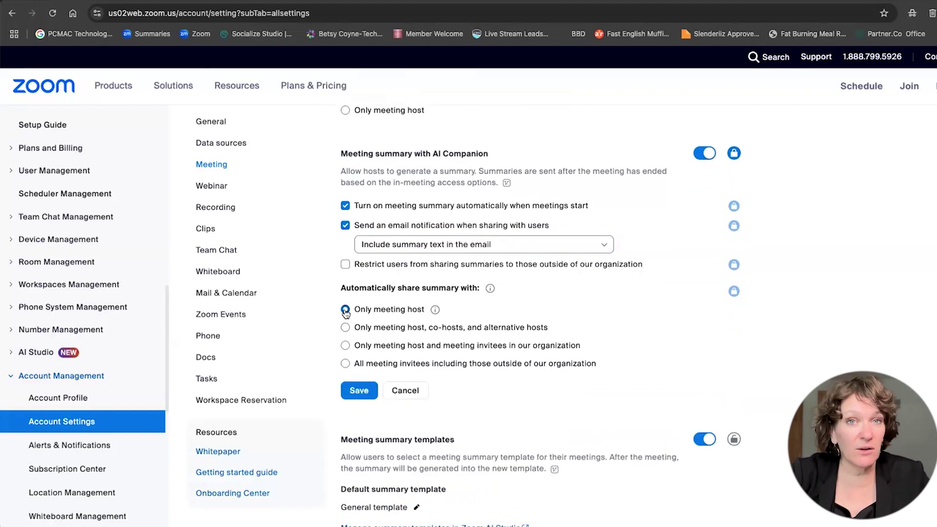
click(345, 364)
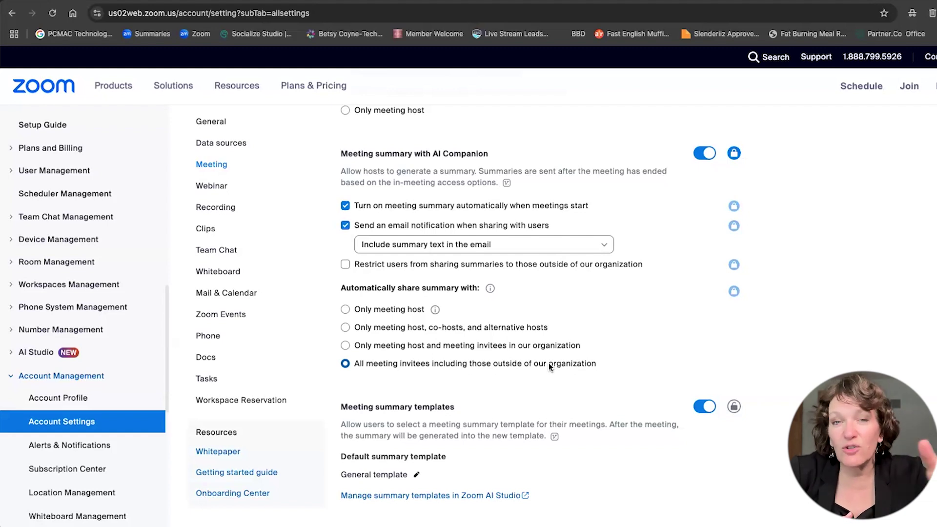
Step: Find Docs in the web portal sidebar and open Zoom Docs
scroll(549, 365, down, 3)
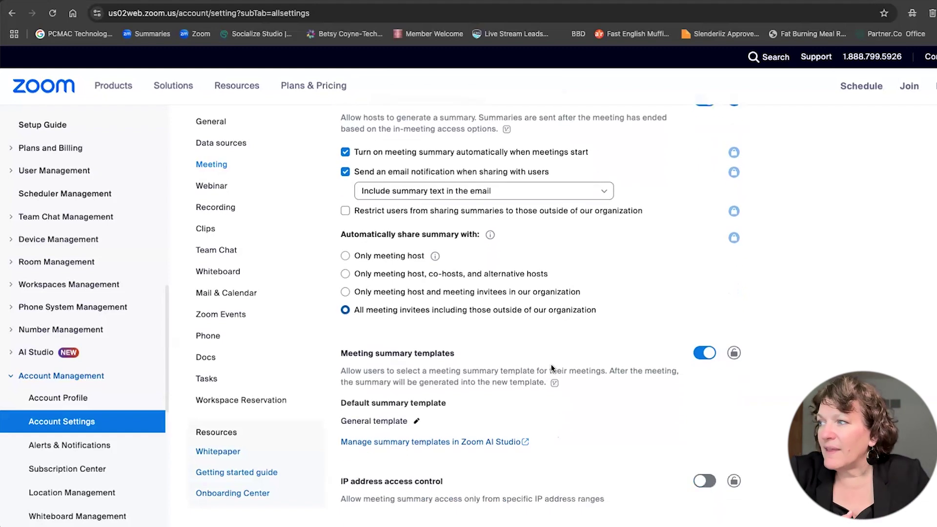
scroll(551, 367, down, 3)
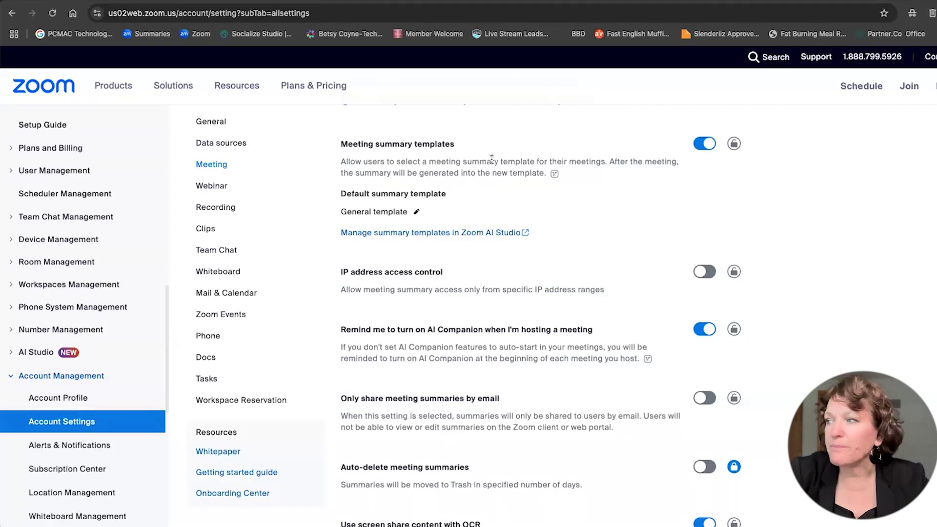
scroll(496, 186, down, 4)
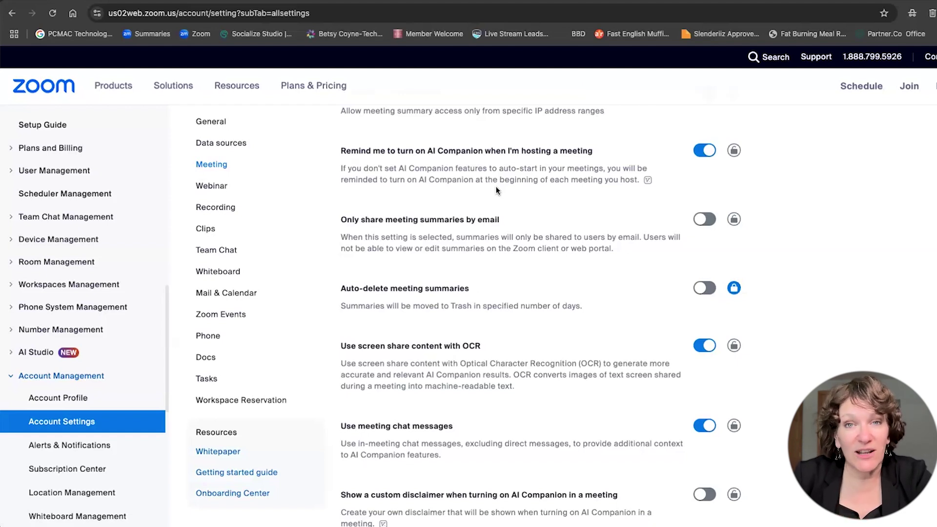
scroll(62, 337, up, 8)
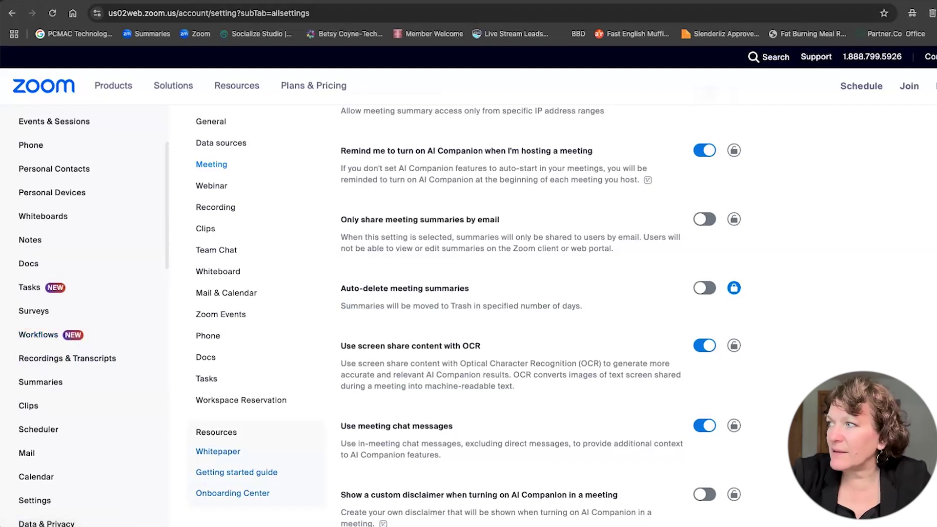
click(27, 264)
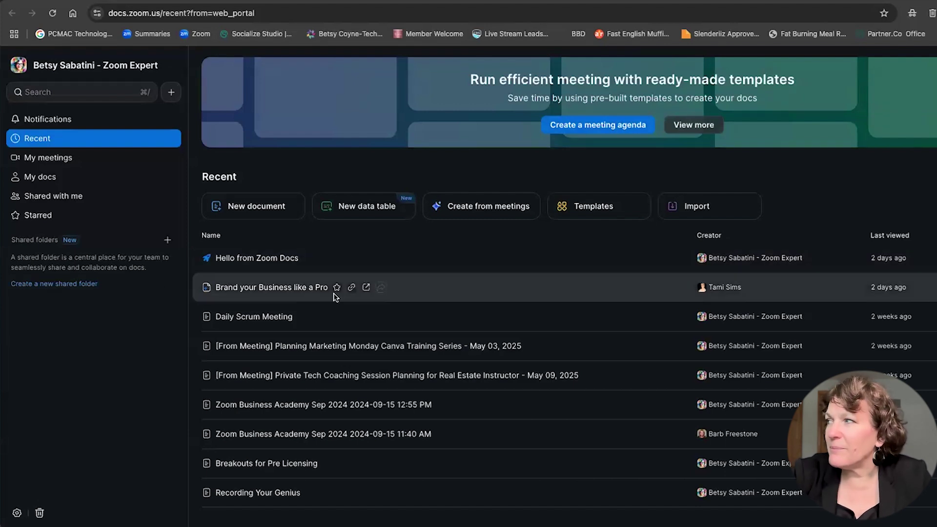
Step: Show the My meetings list of recent meetings in Zoom Docs
click(49, 157)
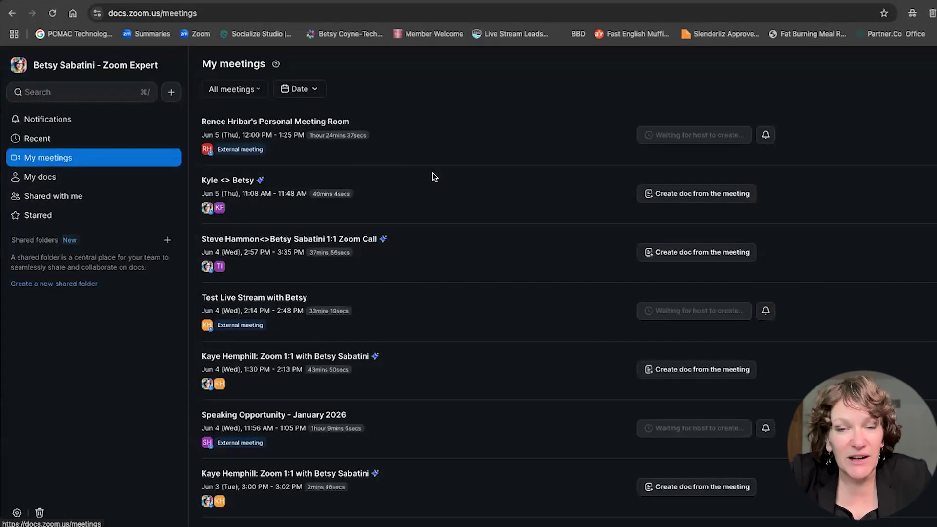
Step: Create a doc from the June 5, 11:08 AM meeting and preview it in the Q & A template
click(703, 194)
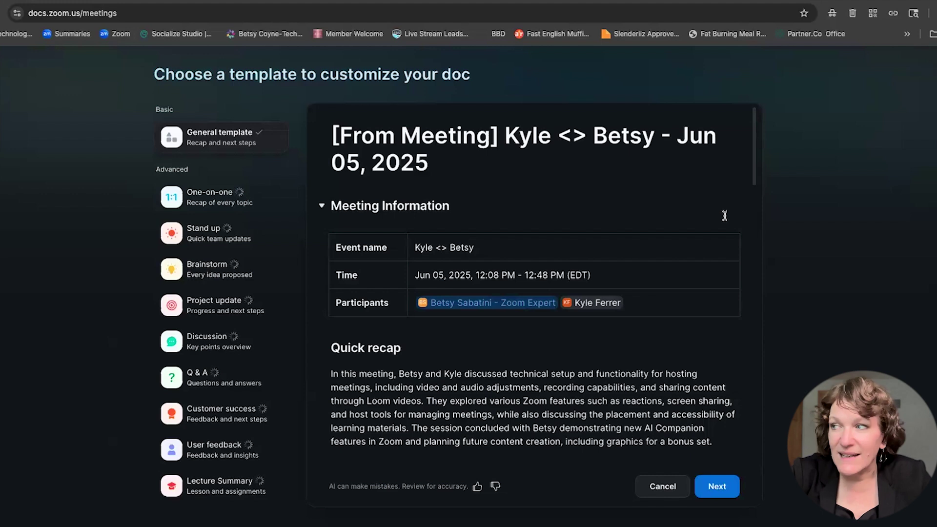
scroll(725, 216, down, 1)
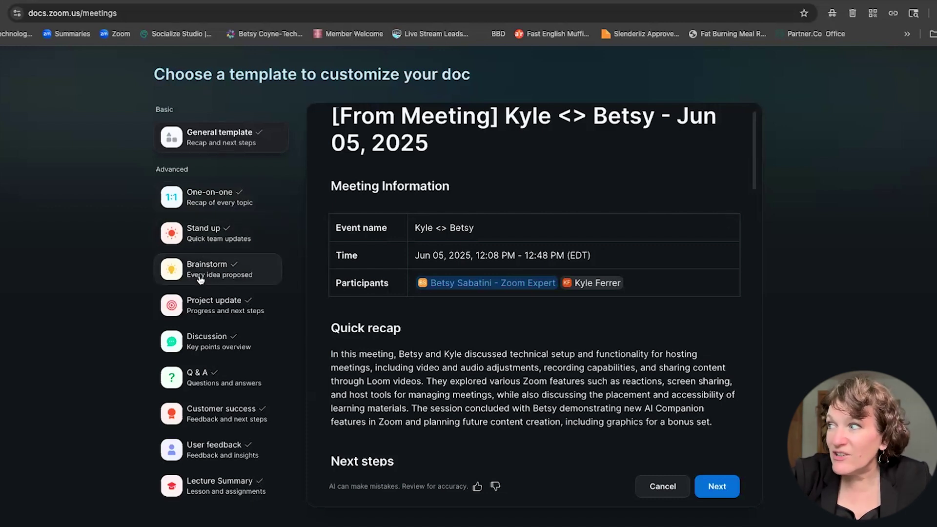
click(194, 382)
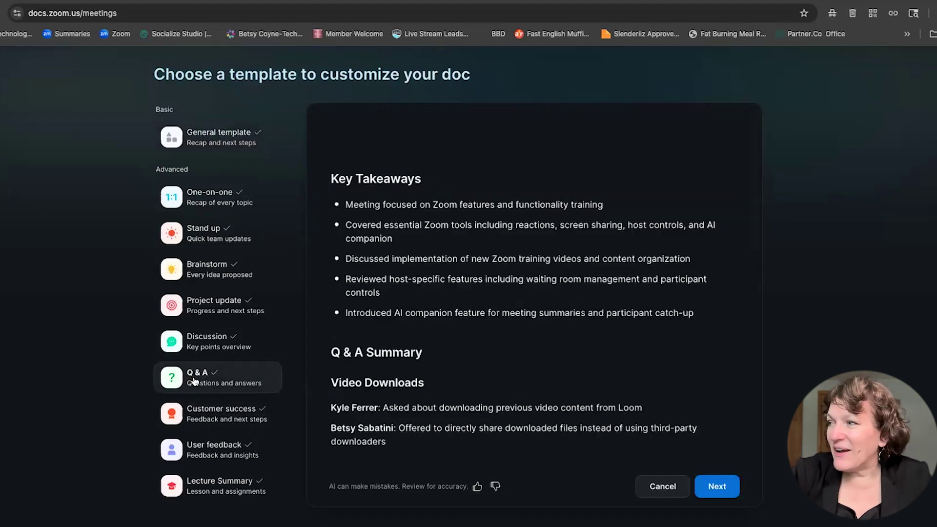